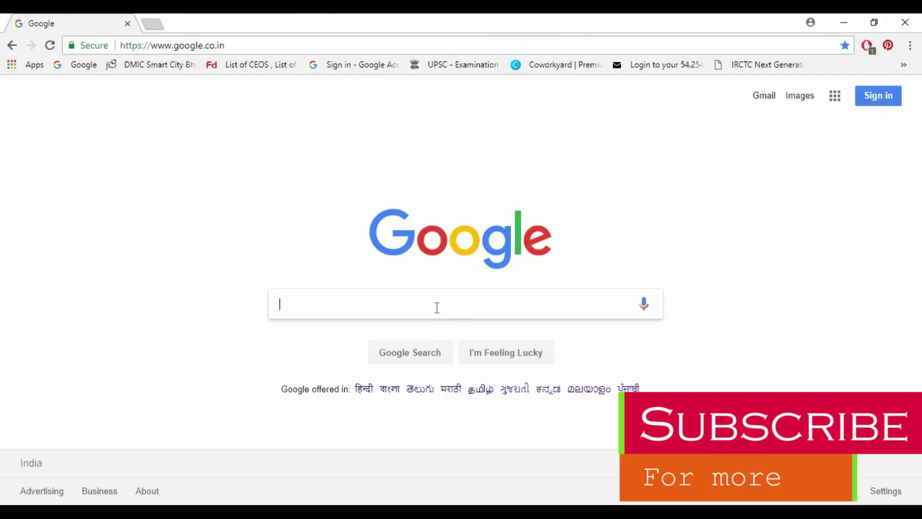
{"action": "type", "text": "google"}
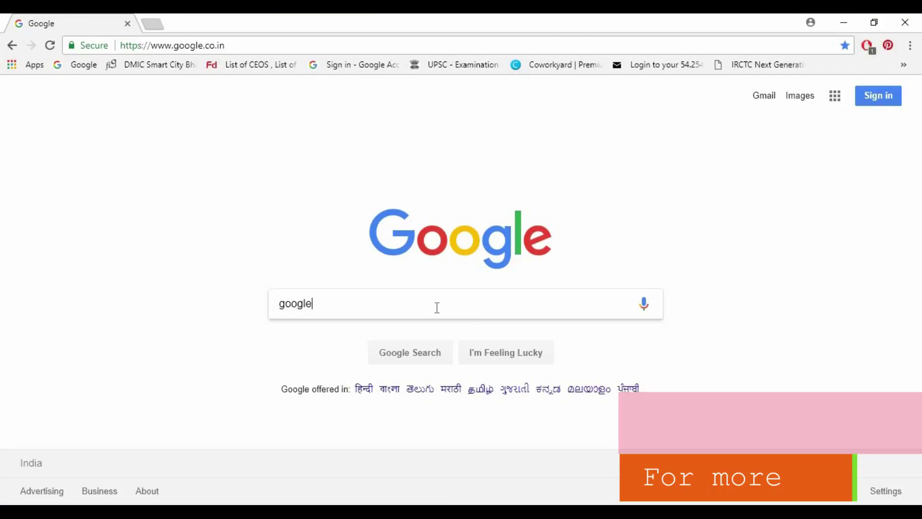
{"action": "type", "text": " search"}
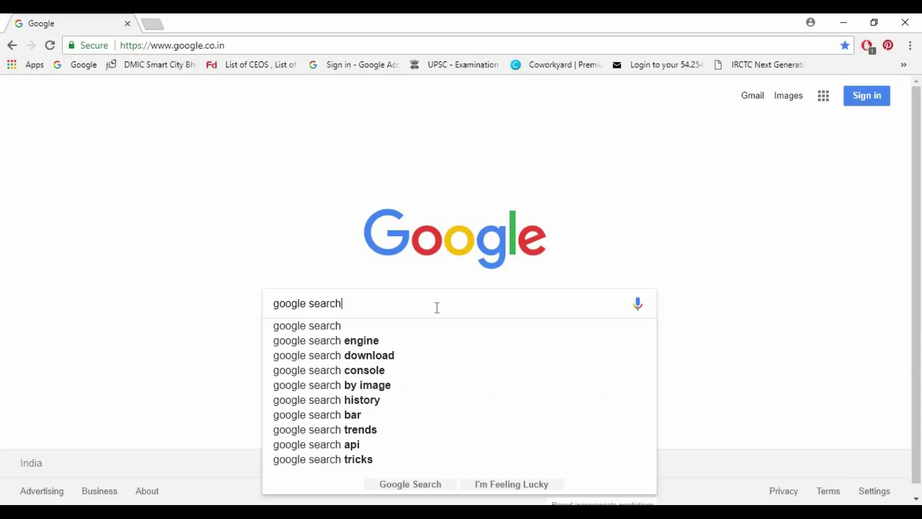
Run the "google search" query to show its results with the Google Search info panel
{"action": "key", "text": "Return"}
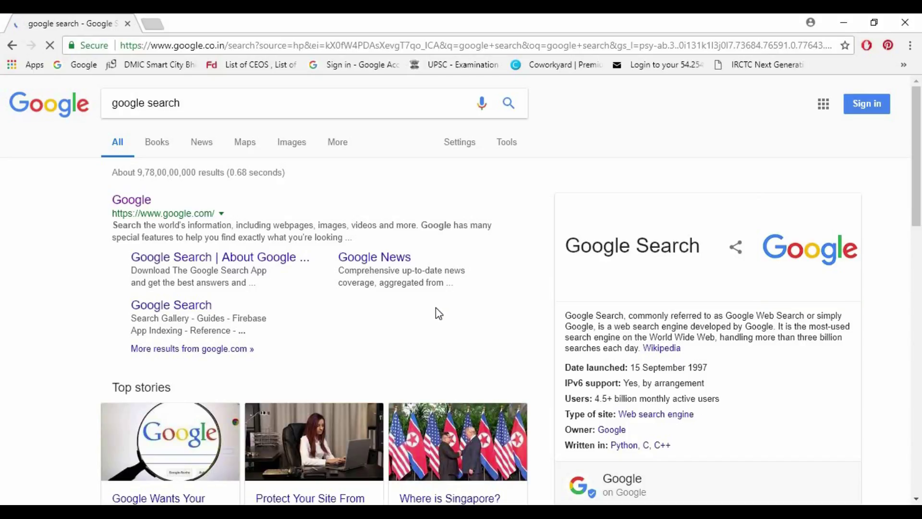
{"action": "scroll", "coordinate": [436, 308], "scroll_direction": "down", "scroll_amount": 3}
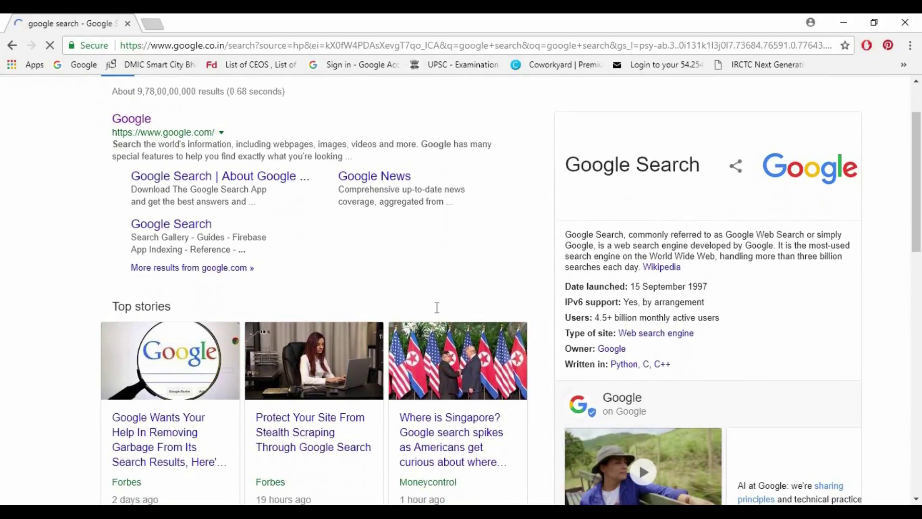
{"action": "scroll", "coordinate": [436, 308], "scroll_direction": "down", "scroll_amount": 3}
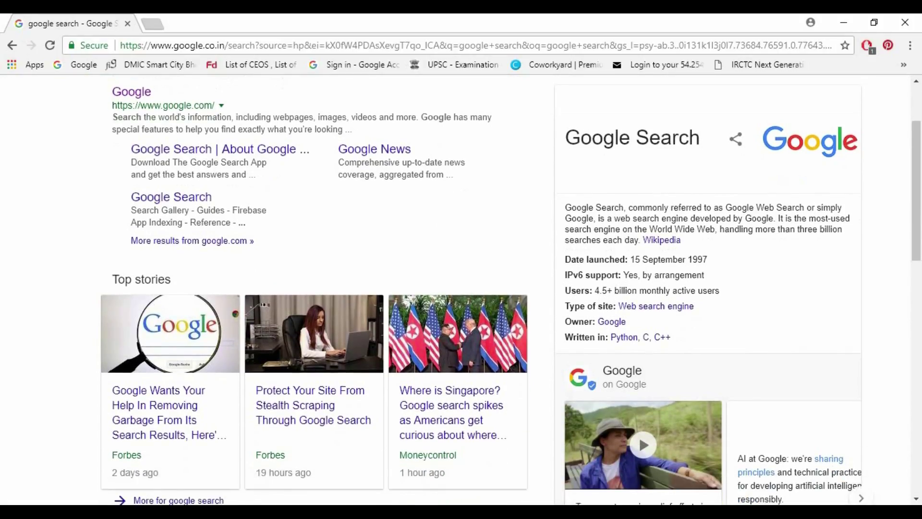
{"action": "scroll", "coordinate": [436, 308], "scroll_direction": "down", "scroll_amount": 4}
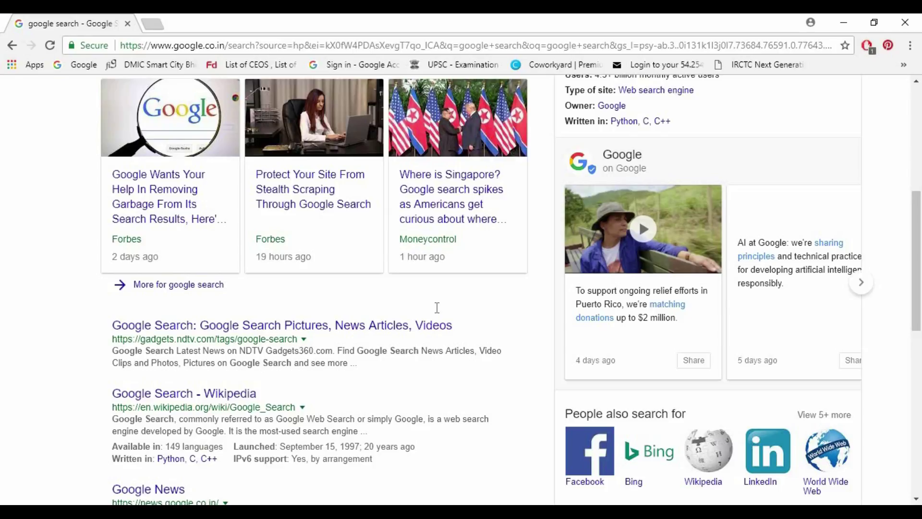
{"action": "scroll", "coordinate": [436, 308], "scroll_direction": "down", "scroll_amount": 3}
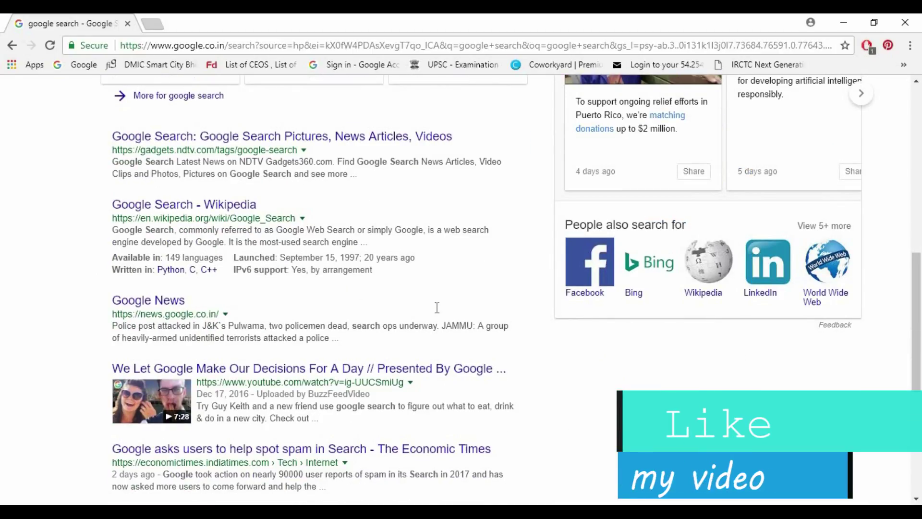
{"action": "scroll", "coordinate": [437, 308], "scroll_direction": "up", "scroll_amount": 4}
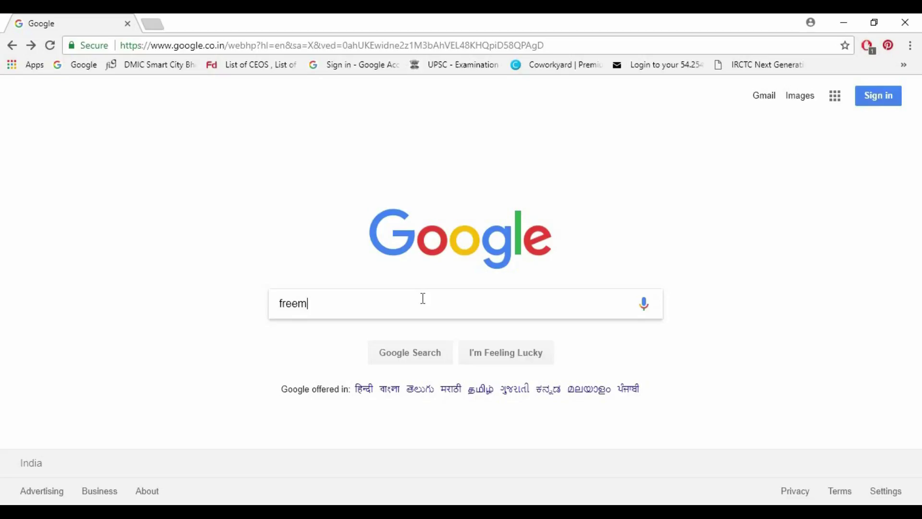
{"action": "type", "text": "ium"}
Run the "freemium" search to show its dictionary definition and info panel
{"action": "key", "text": "Return"}
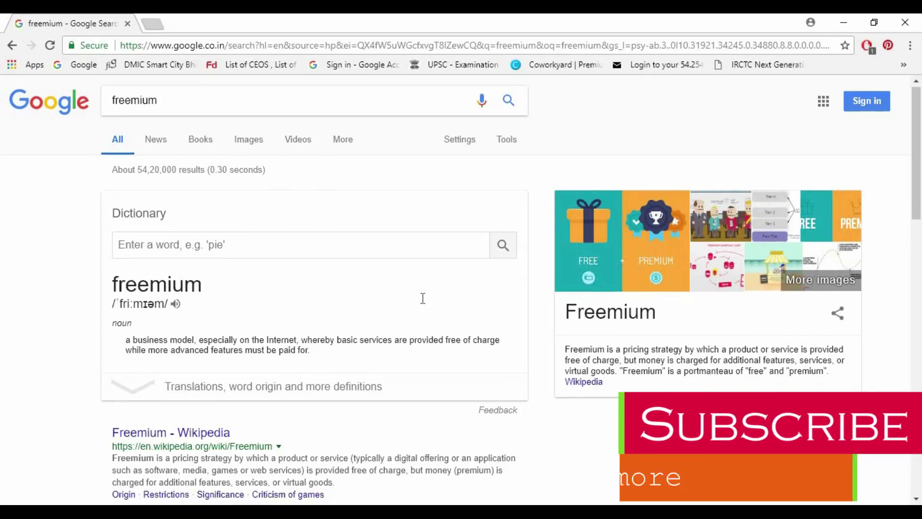
{"action": "scroll", "coordinate": [422, 299], "scroll_direction": "down", "scroll_amount": 1}
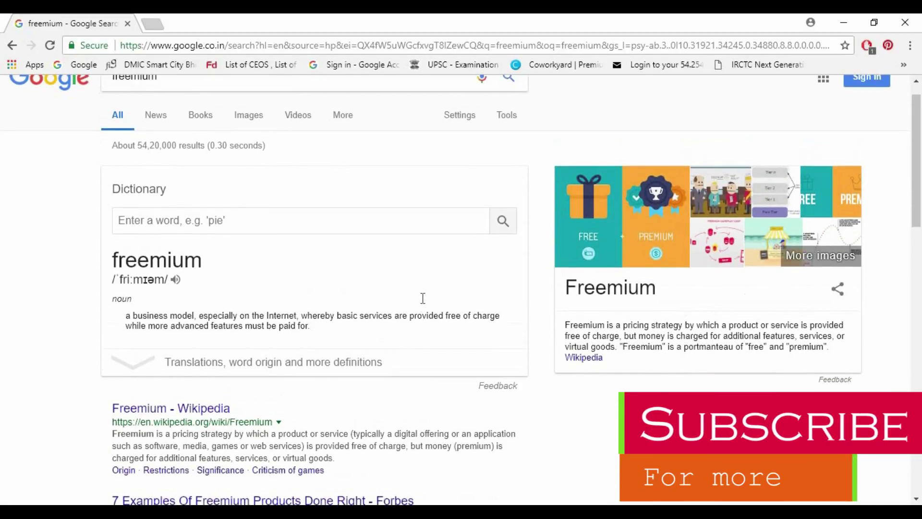
{"action": "scroll", "coordinate": [423, 299], "scroll_direction": "up", "scroll_amount": 1}
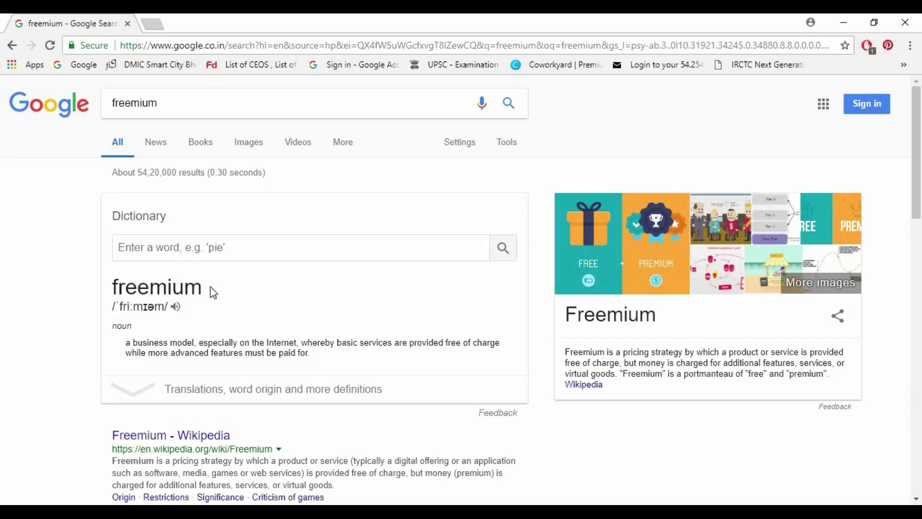
{"action": "double_click", "coordinate": [147, 286]}
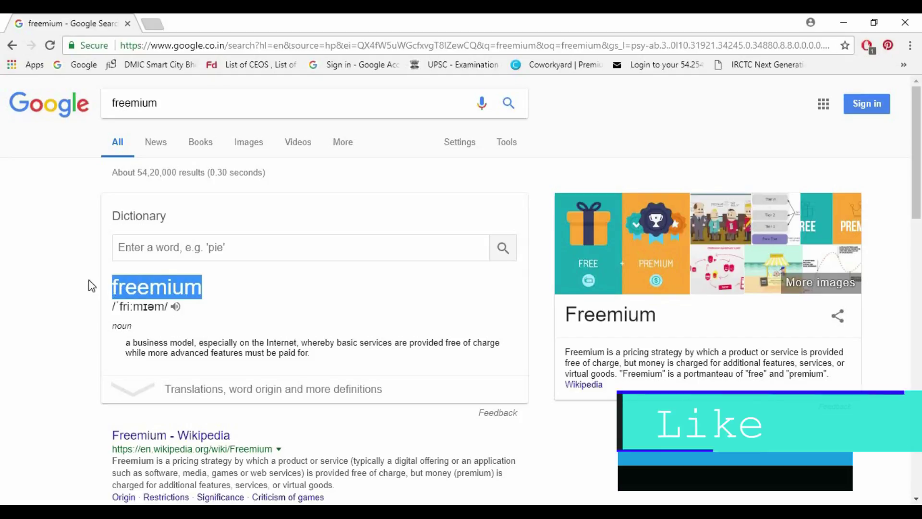
{"action": "left_click", "coordinate": [92, 286]}
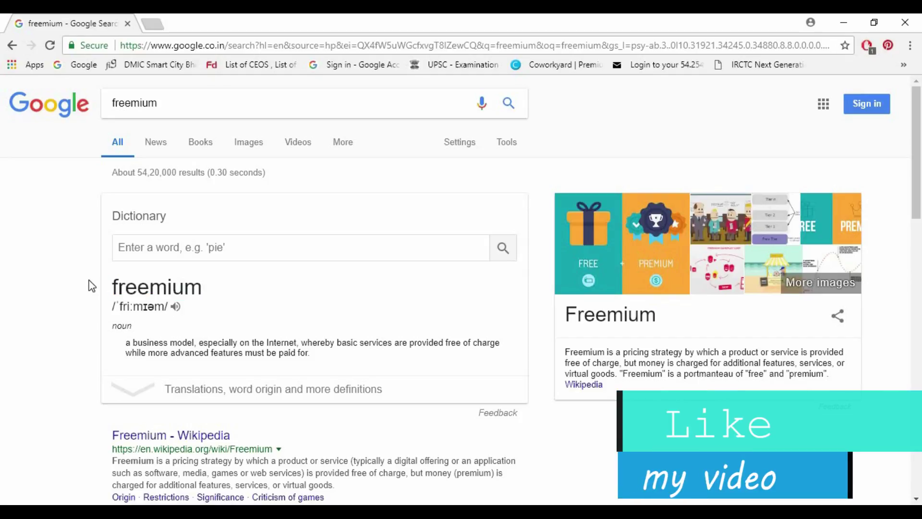